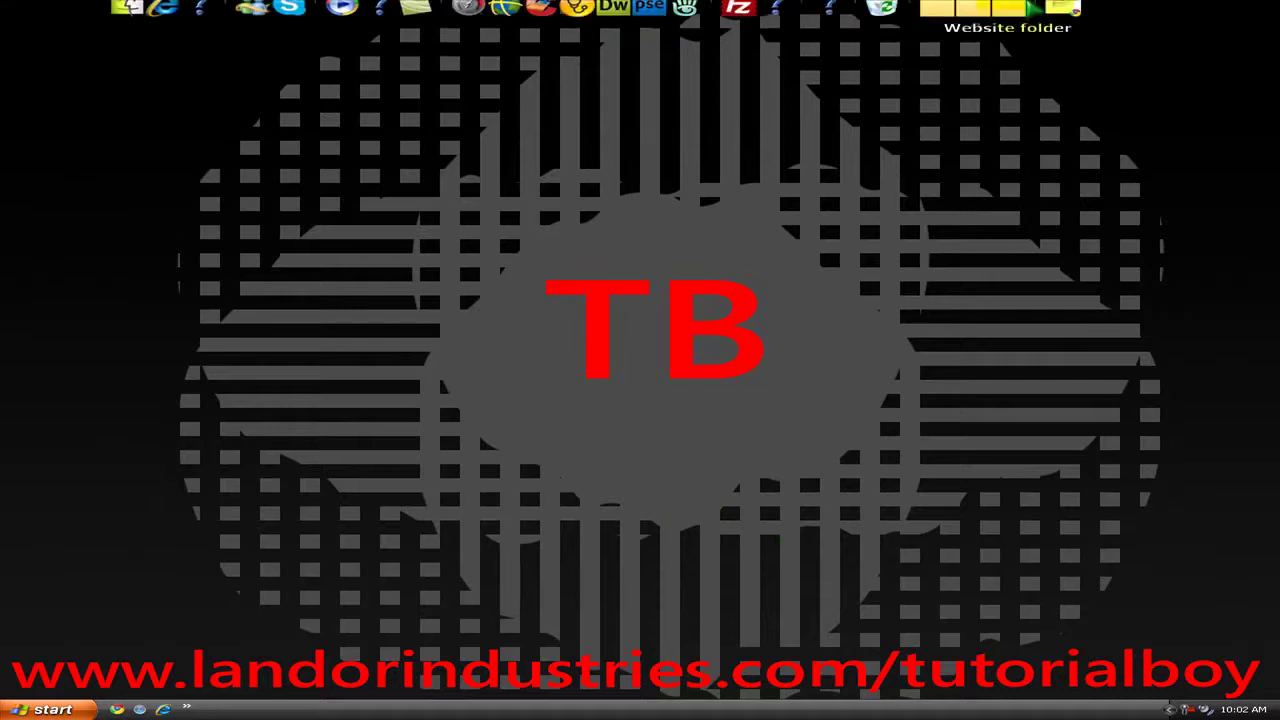
# Launch Google Chrome from the top-dock shortcut so it shows the Chrome download page
pyautogui.click(1073, 33)
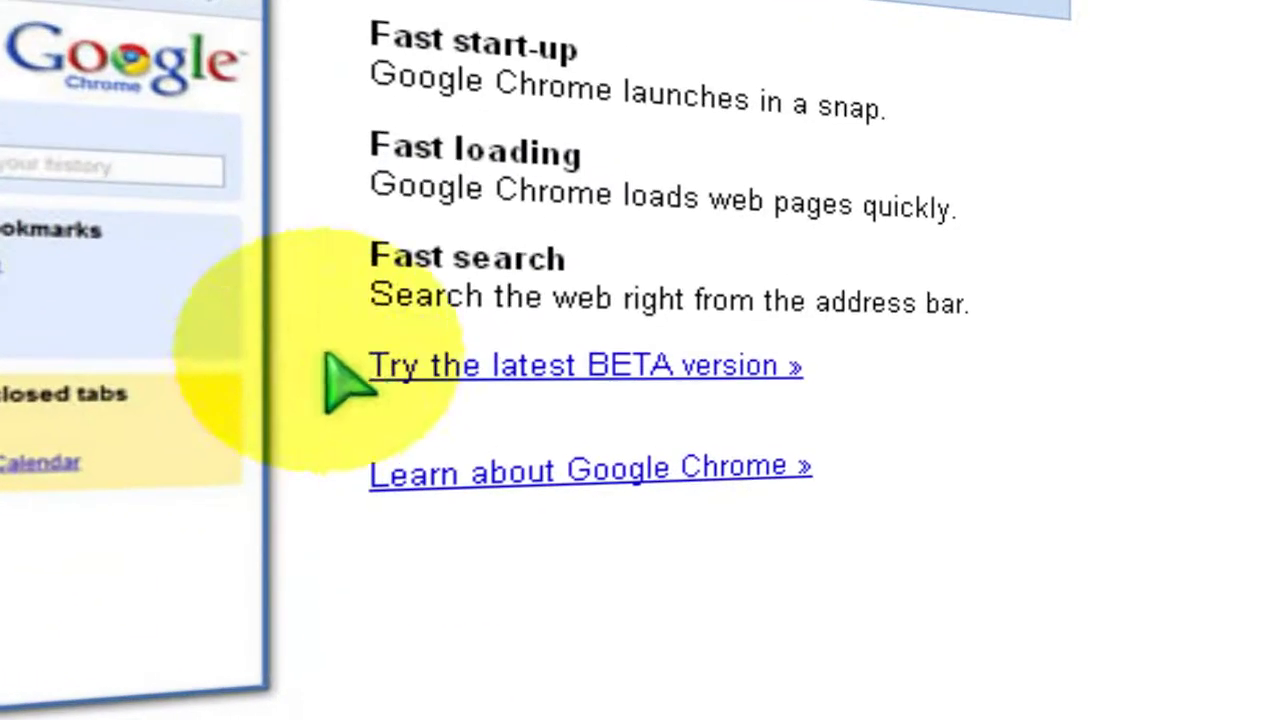
# Follow the 'Try the latest BETA version »' link to the Chrome Beta landing page
pyautogui.click(352, 358)
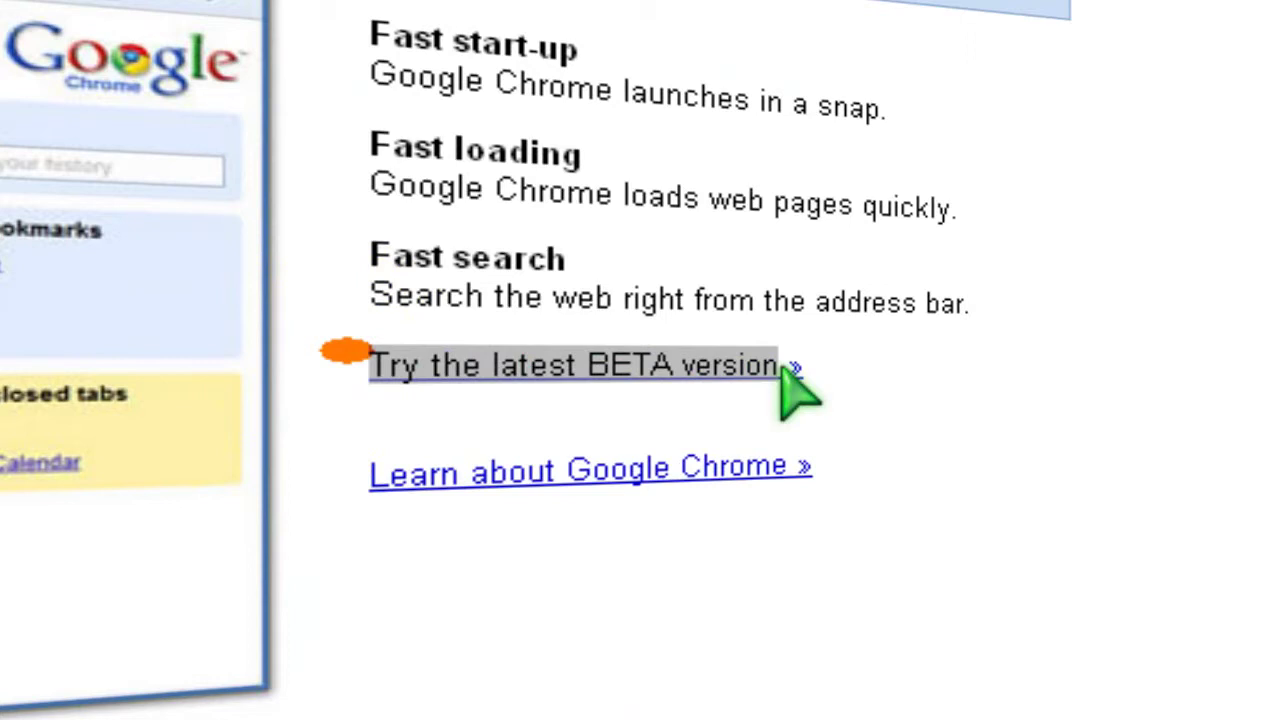
pyautogui.moveTo(350, 356); pyautogui.dragTo(909, 400)
pyautogui.click(930, 415)
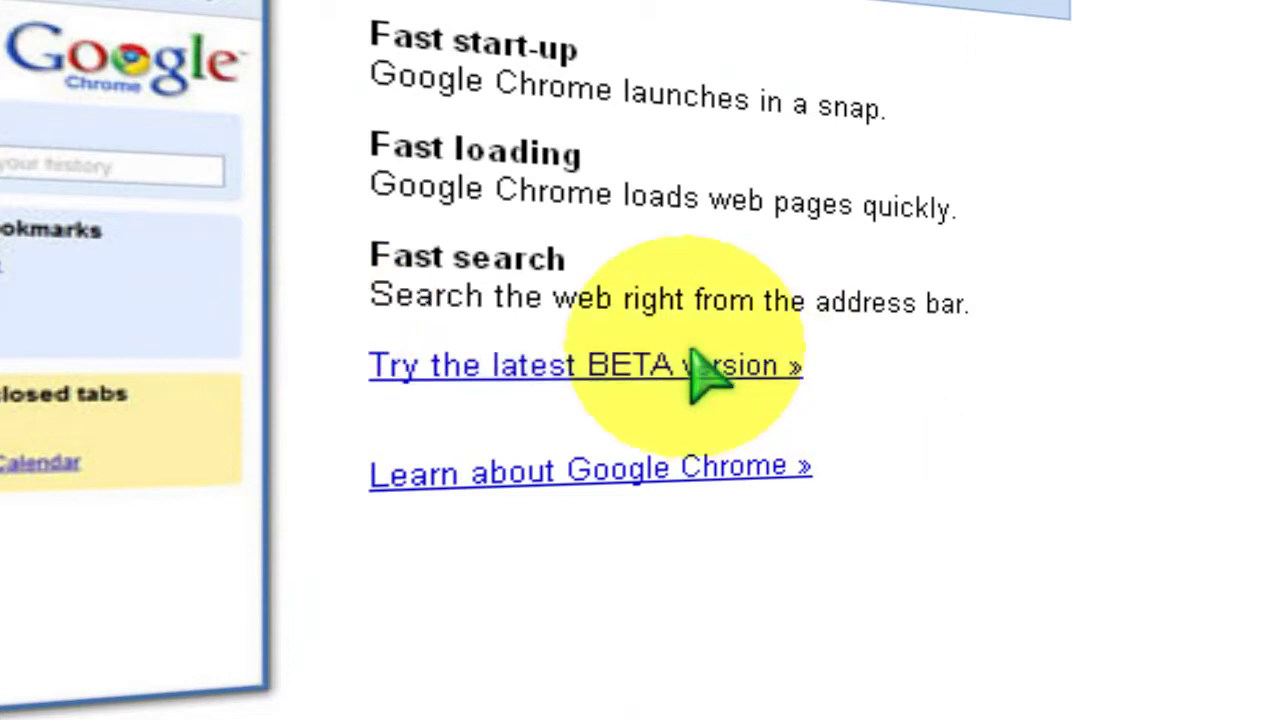
pyautogui.click(651, 354)
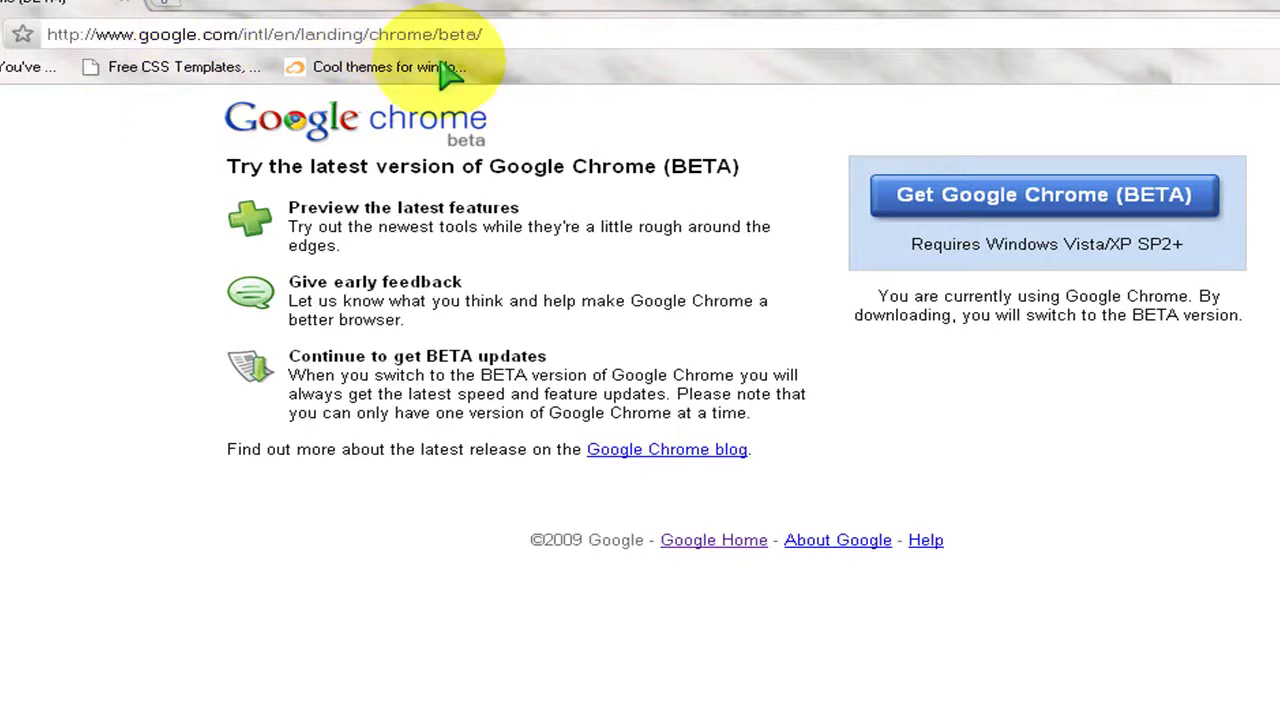
# Open a New Tab page and close the Chrome Beta landing tab
pyautogui.click(503, 38)
pyautogui.doubleClick(503, 38)
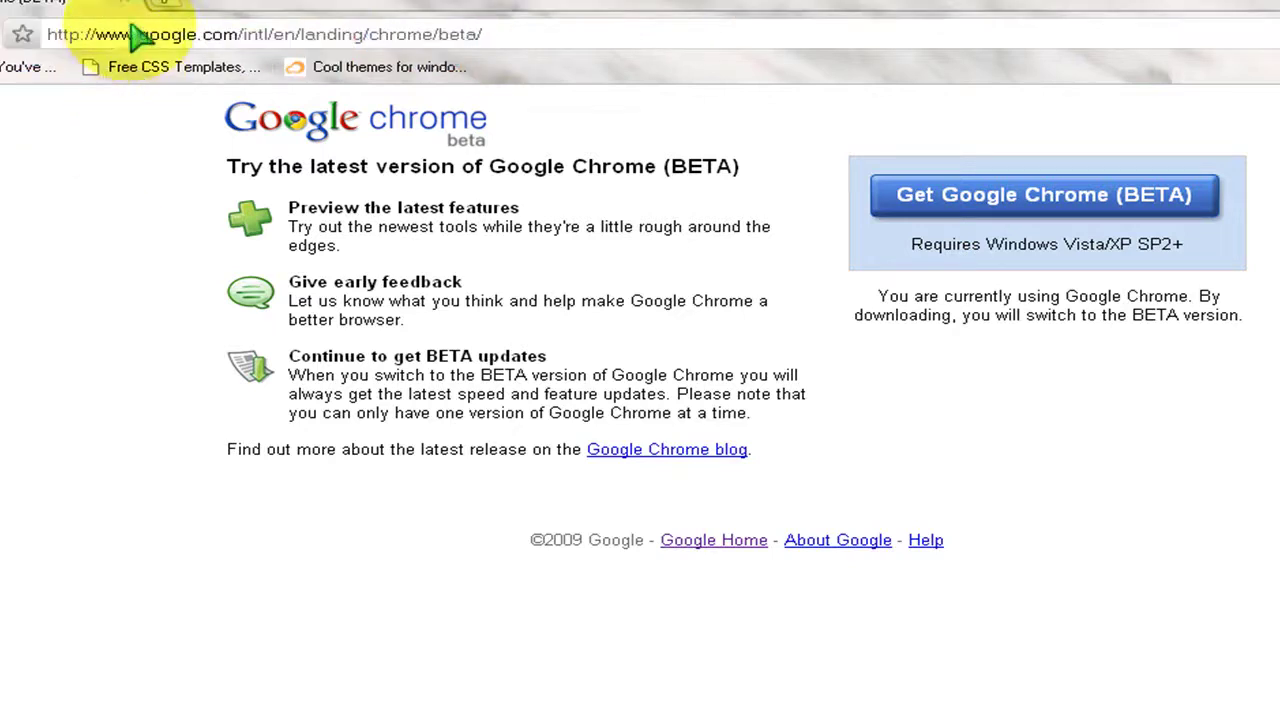
pyautogui.click(165, 10)
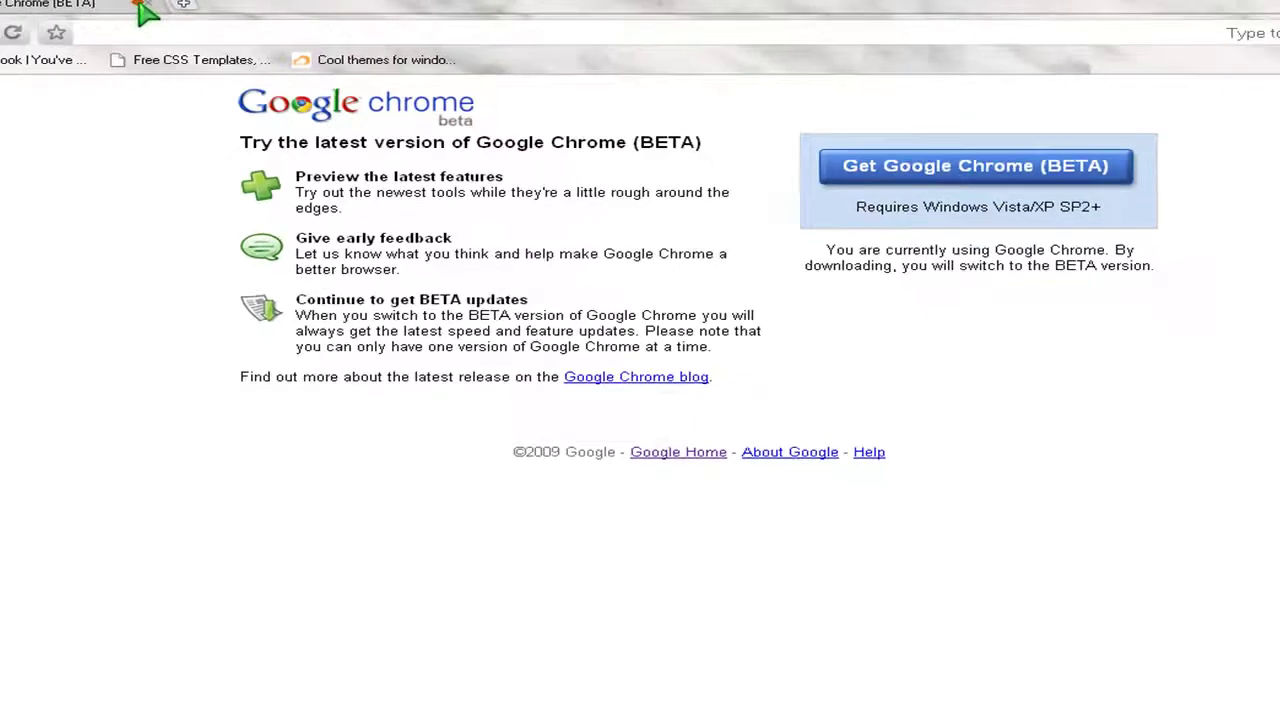
pyautogui.click(185, 10)
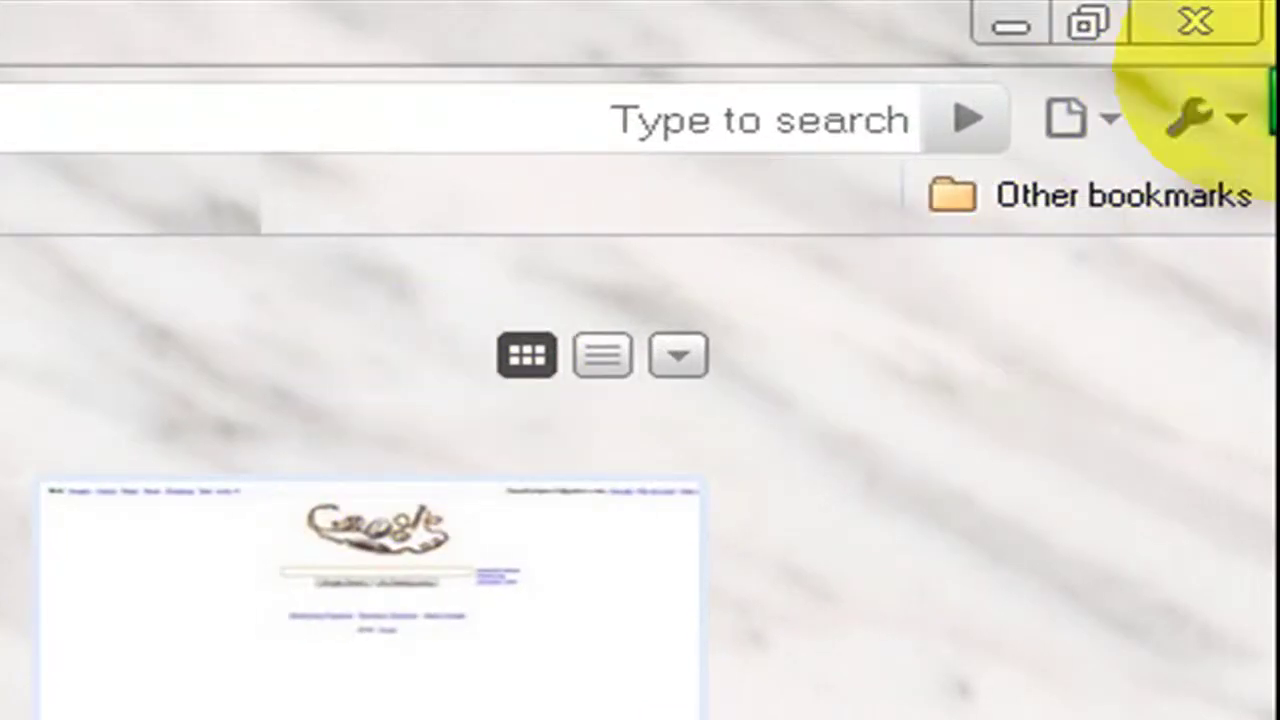
# Open Chrome's Options from the wrench menu to reach Get themes and the themes gallery
pyautogui.click(1190, 118)
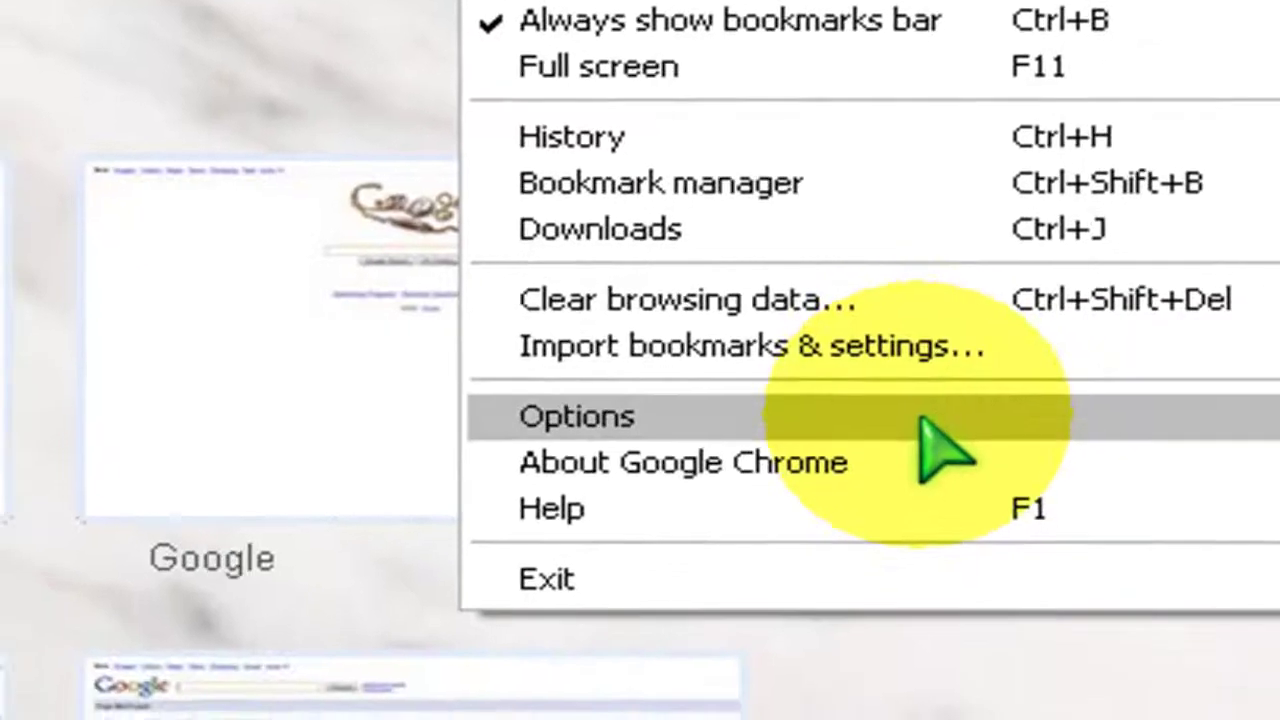
pyautogui.click(917, 420)
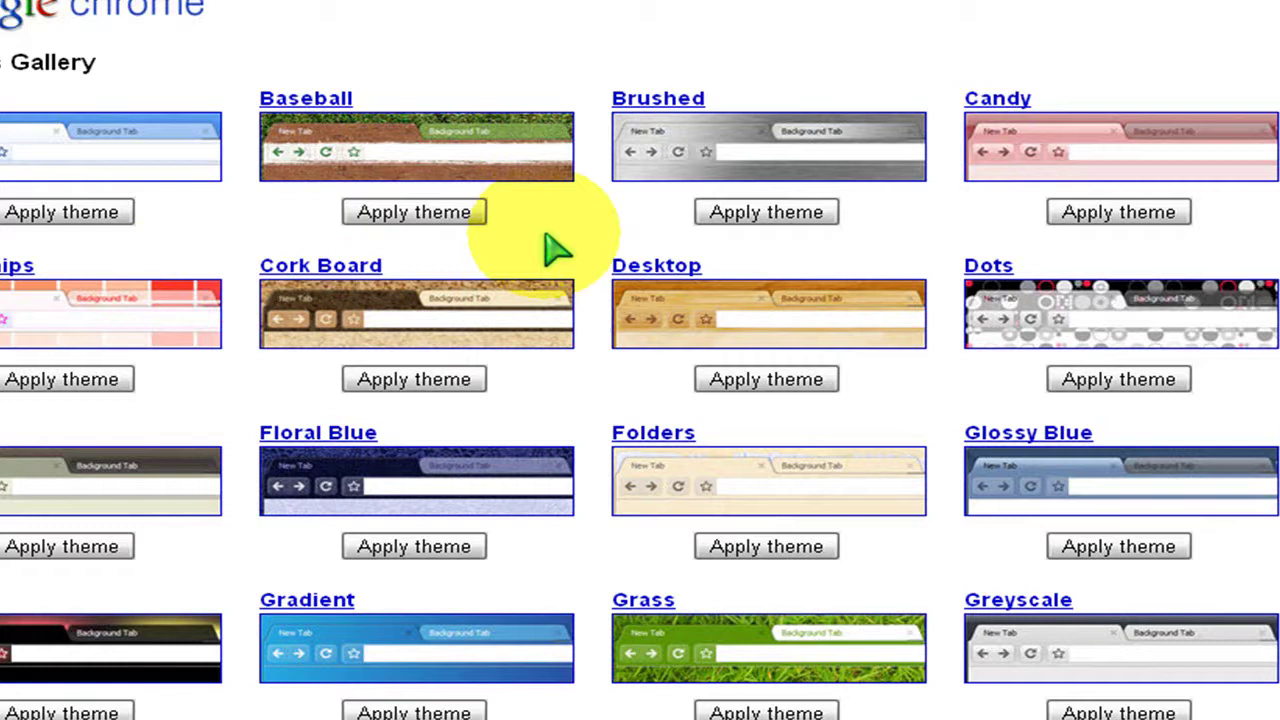
# Scroll the gallery down to Zen Spring, dismiss the stray Taskbar Properties dialog, and close Options
pyautogui.scroll(-3, 600, 500)
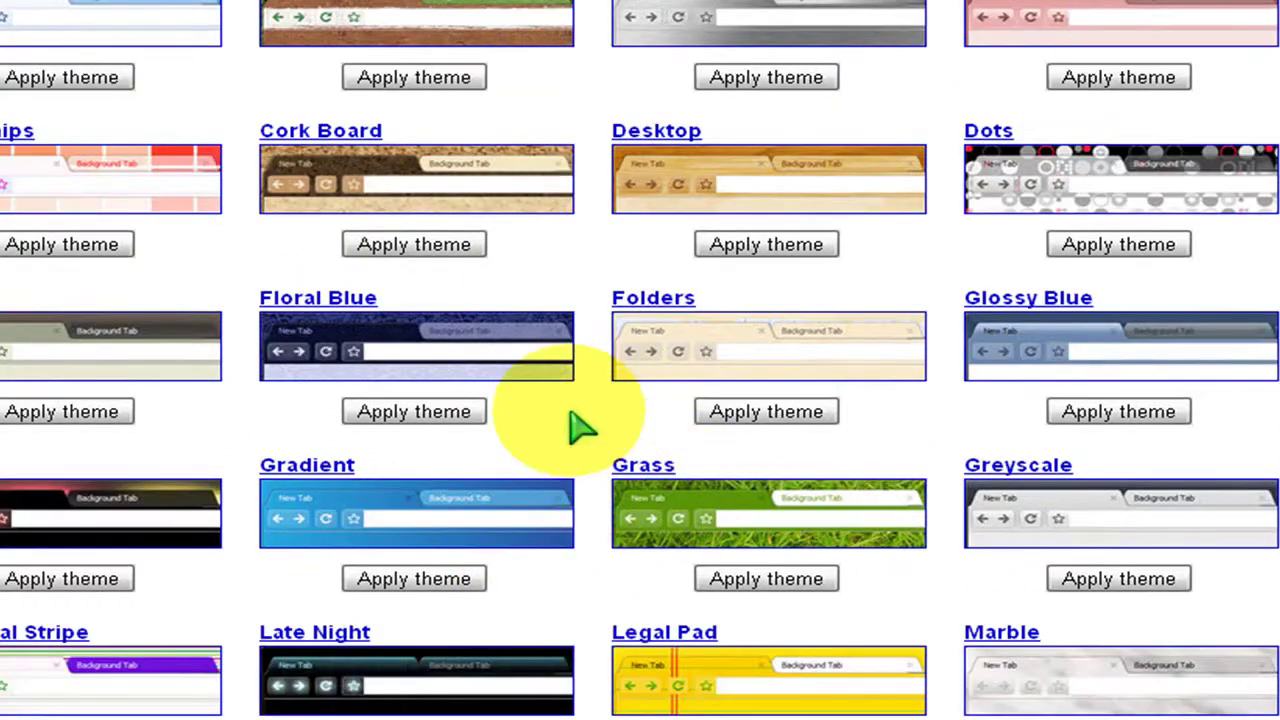
pyautogui.scroll(-3, 585, 480)
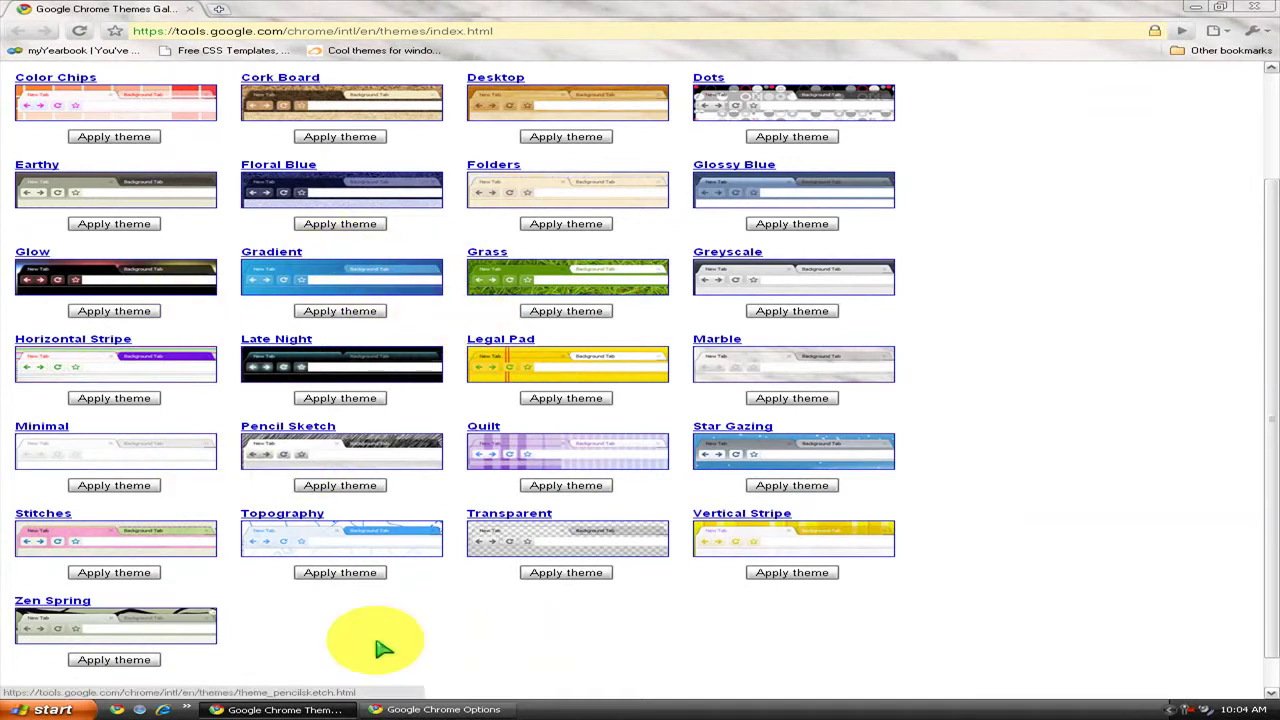
pyautogui.click(440, 709)
pyautogui.rightClick(356, 703)
pyautogui.click(358, 689)
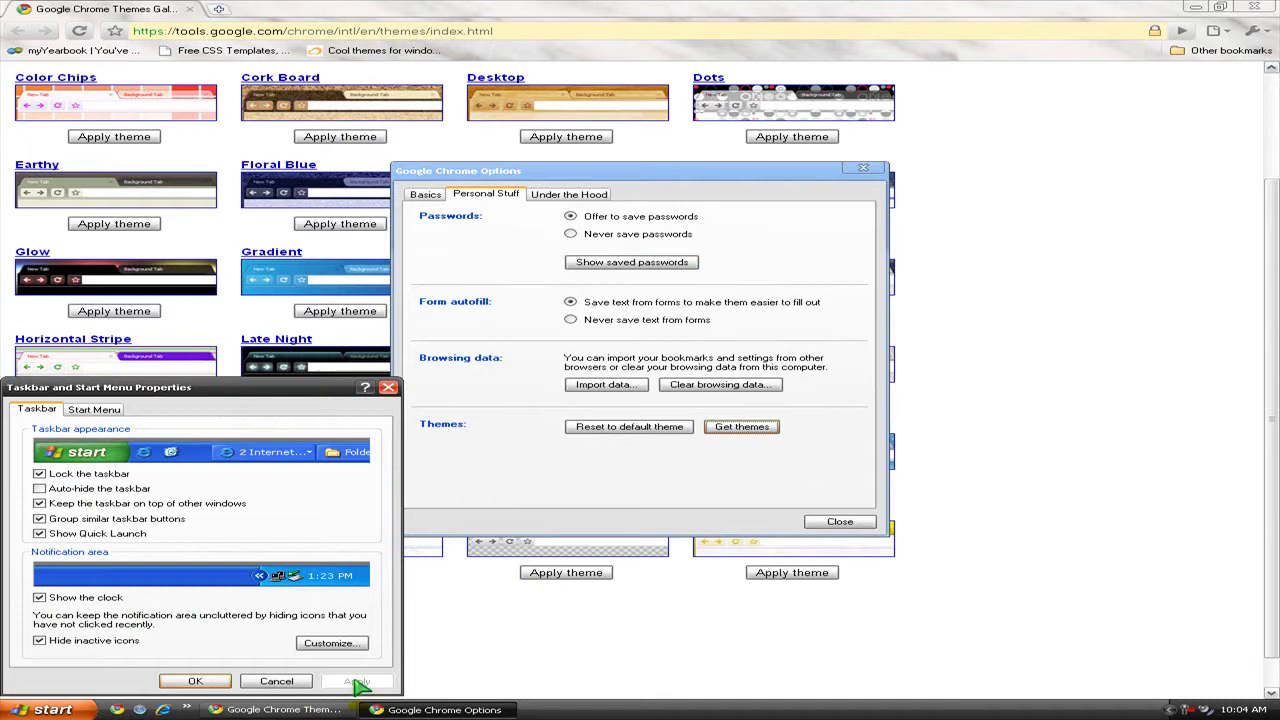
pyautogui.click(298, 680)
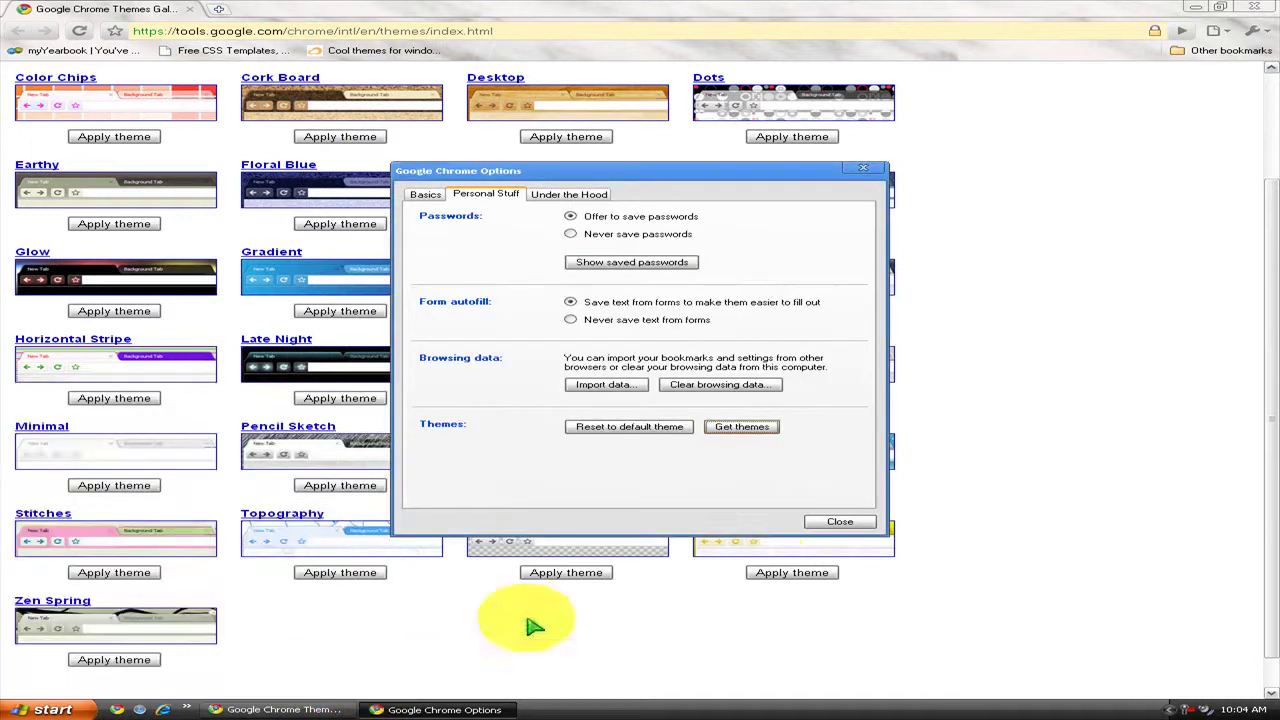
pyautogui.click(826, 522)
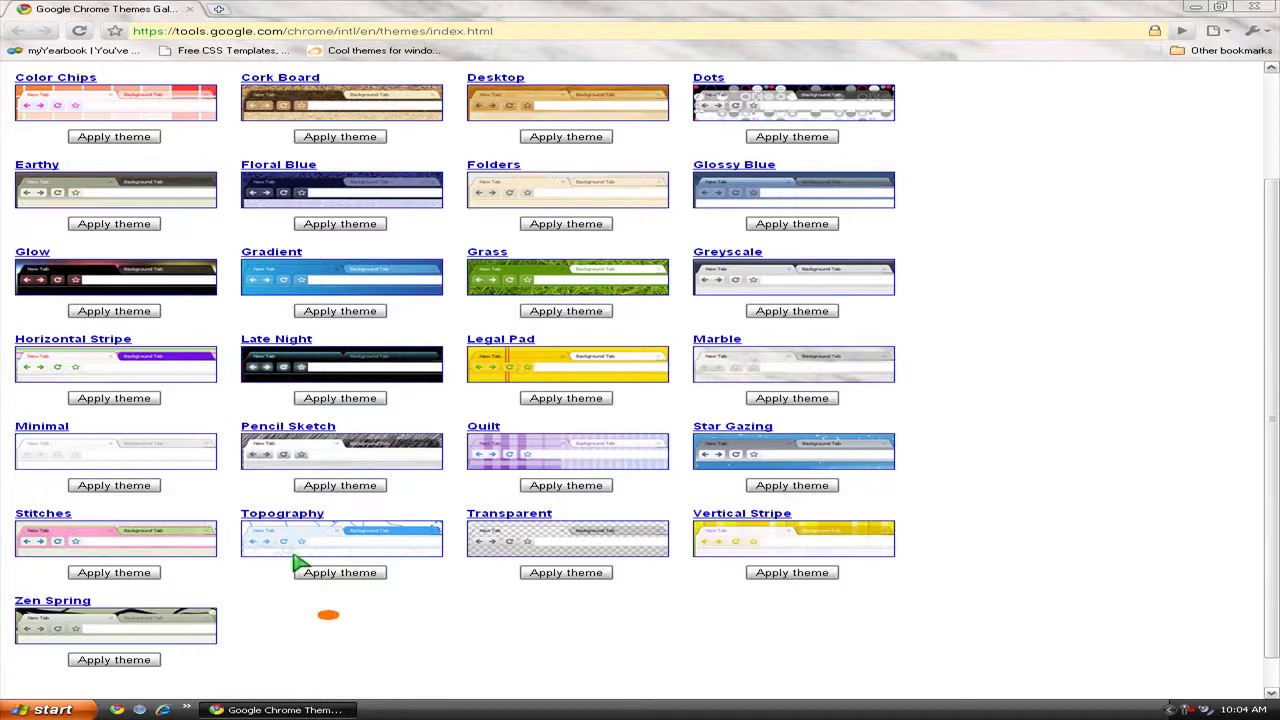
# Apply the Marble theme from the gallery to start its download
pyautogui.click(180, 300)
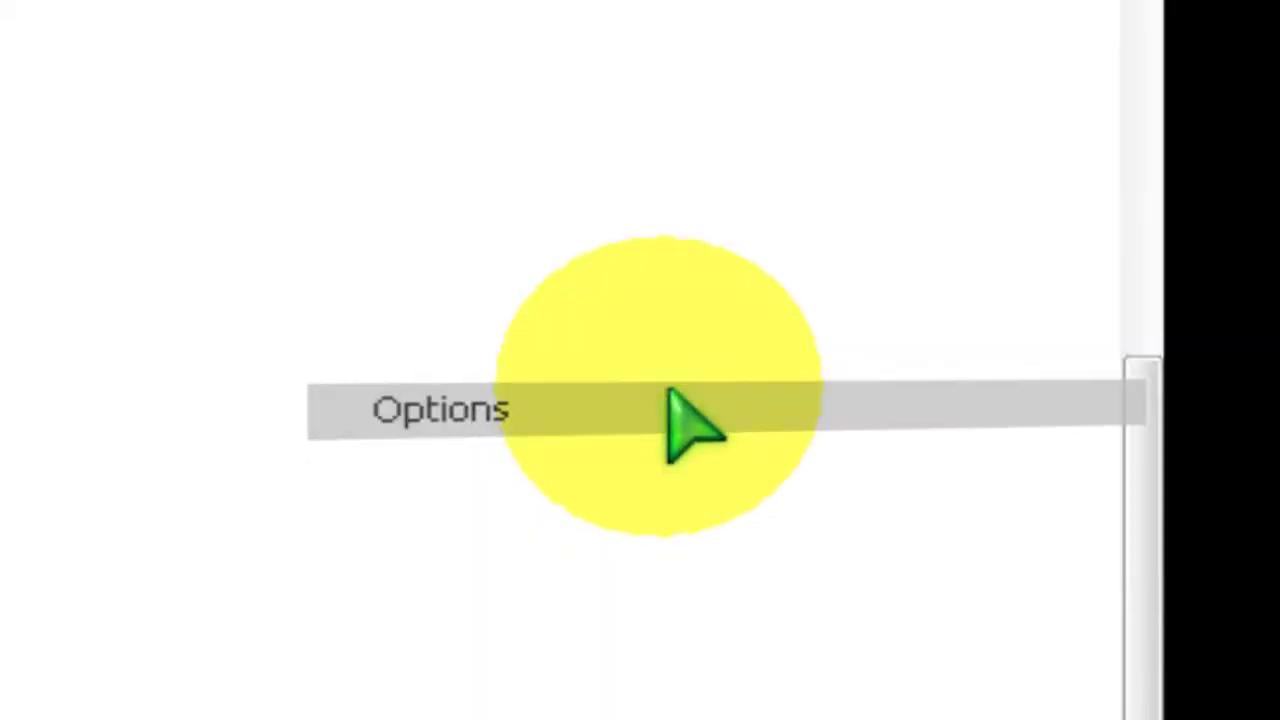
pyautogui.click(690, 705)
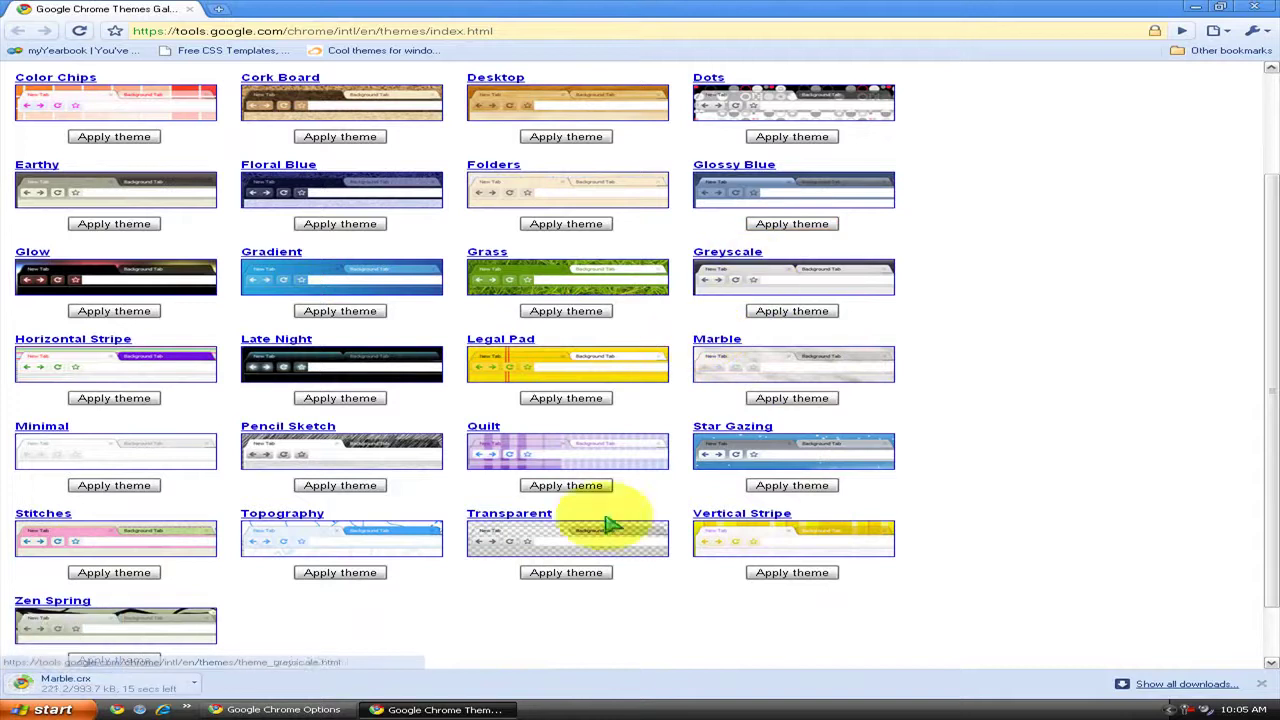
pyautogui.click(280, 709)
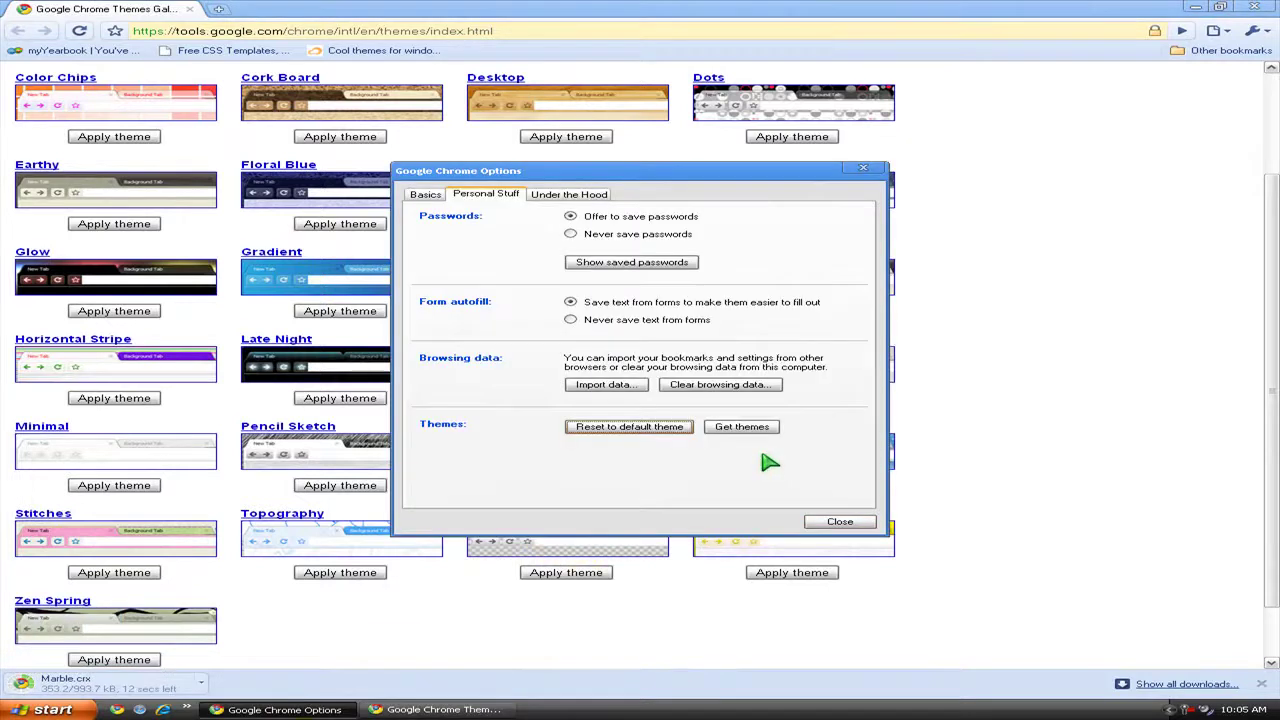
pyautogui.click(825, 519)
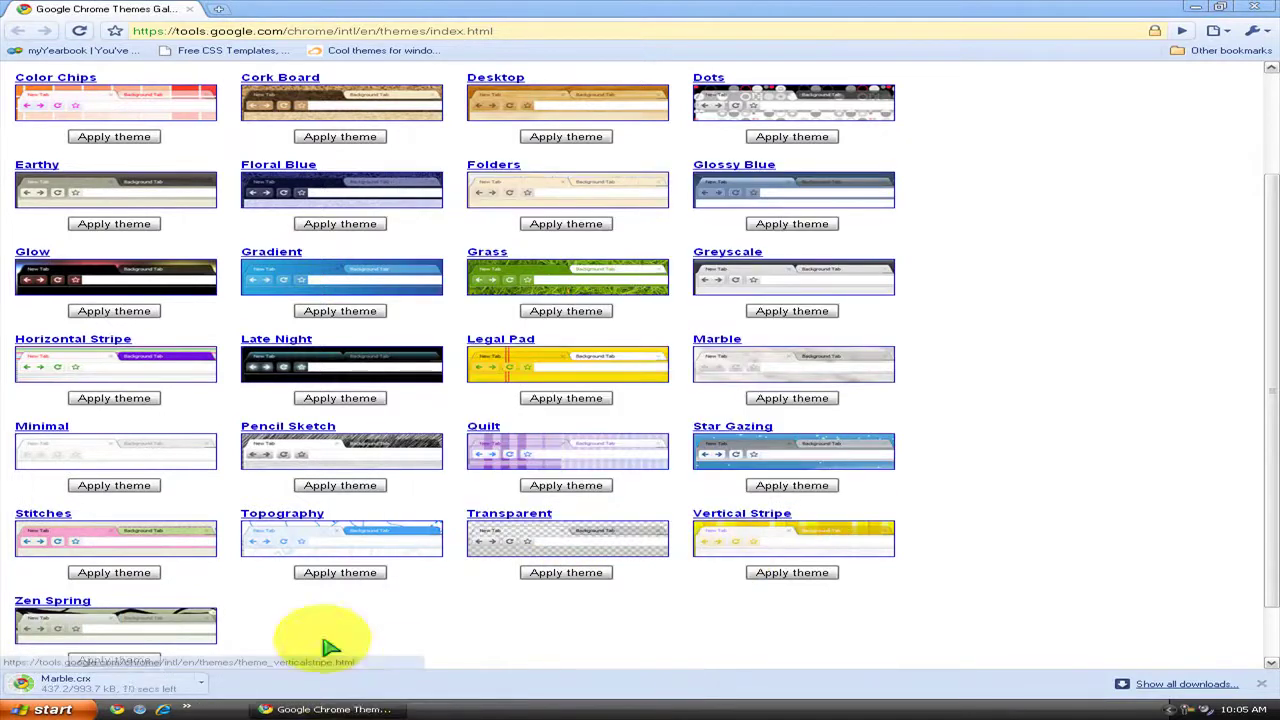
# Dismiss the Marble 'Installed theme' bar and view the marble background in a new tab
pyautogui.click(280, 709)
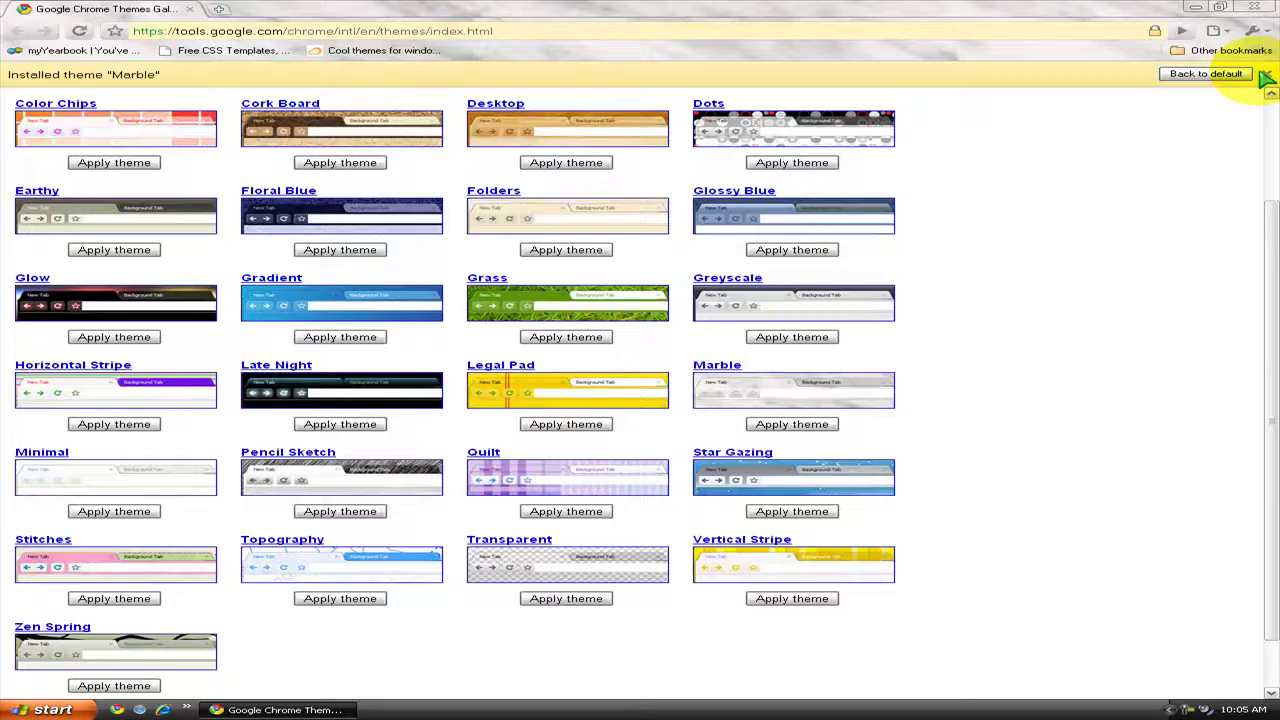
pyautogui.click(1265, 76)
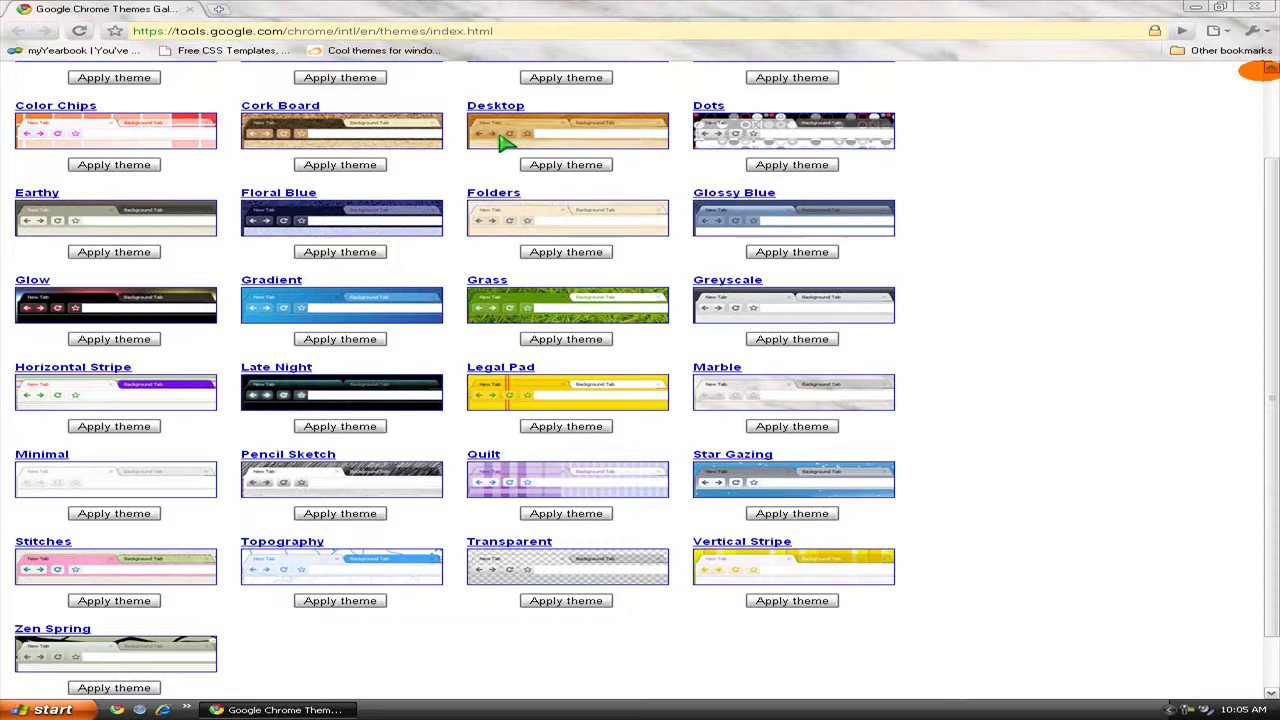
pyautogui.click(214, 9)
pyautogui.write('http://youtube.com/TutorialBoy808/')
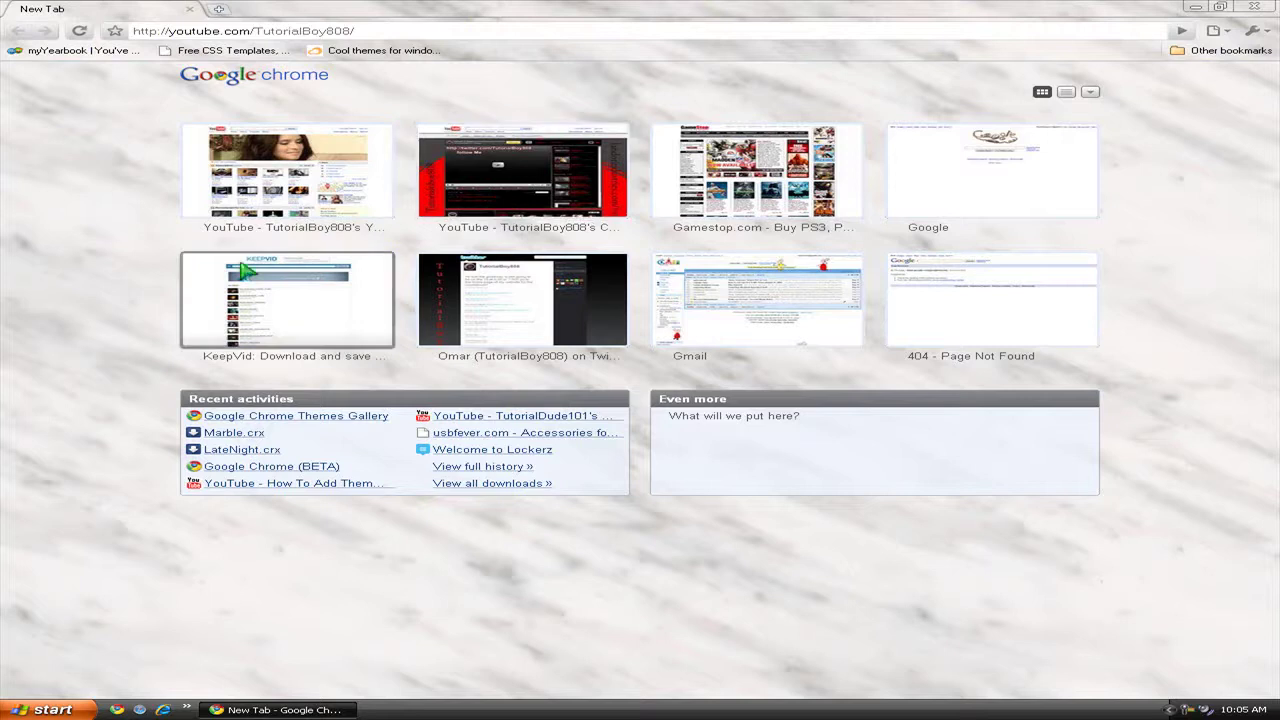
# Load the YouTube channel address in the new tab
pyautogui.press('Return')
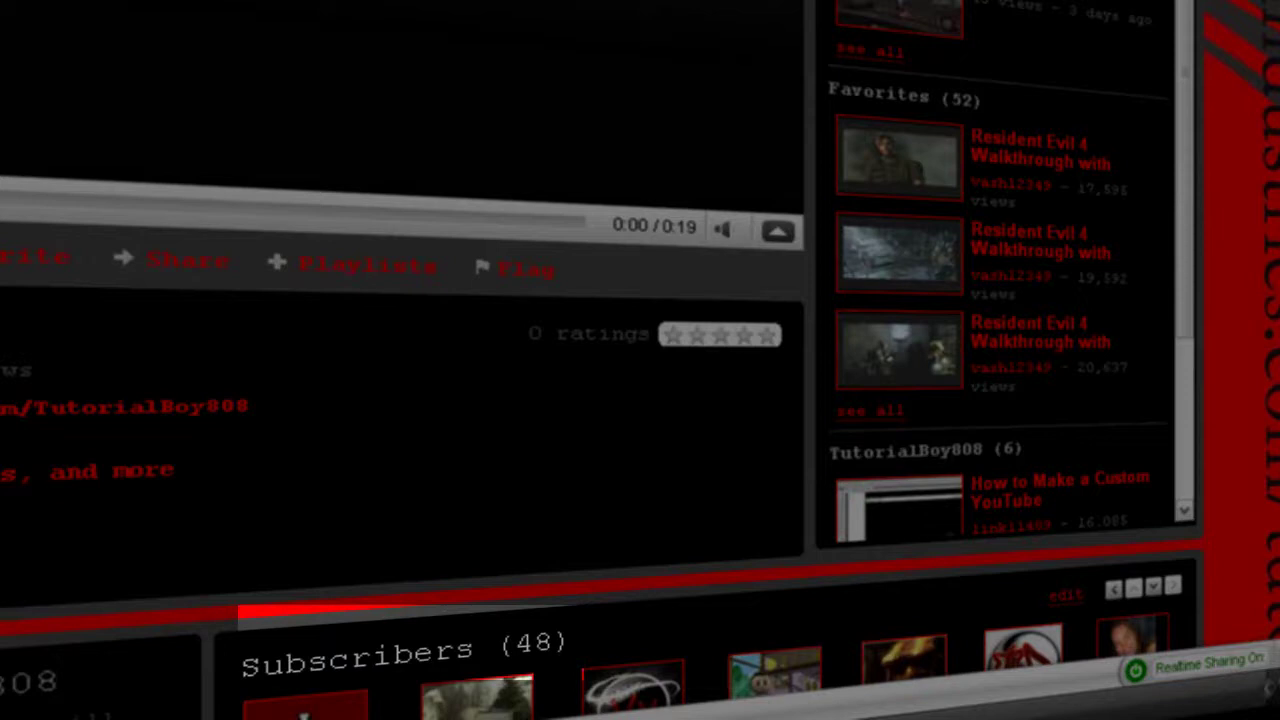
pyautogui.scroll(-3, 640, 360)
pyautogui.scroll(-7, 640, 360)
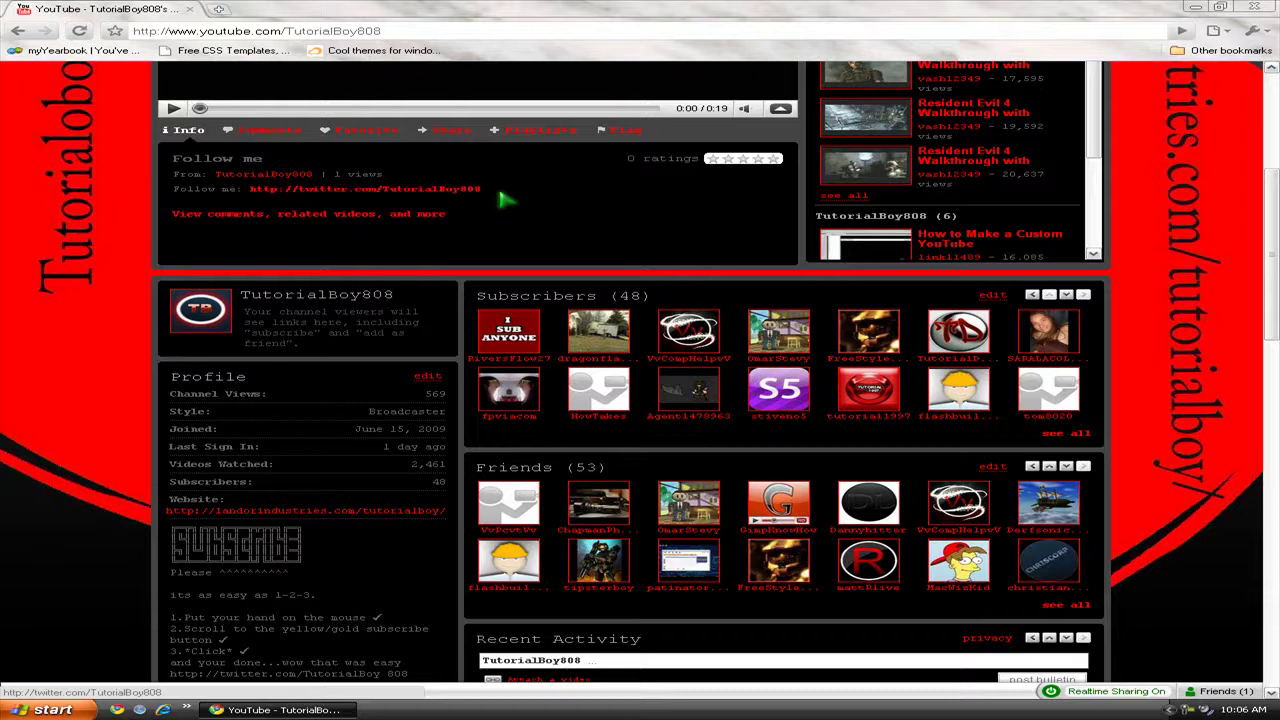
pyautogui.scroll(-1, 410, 367)
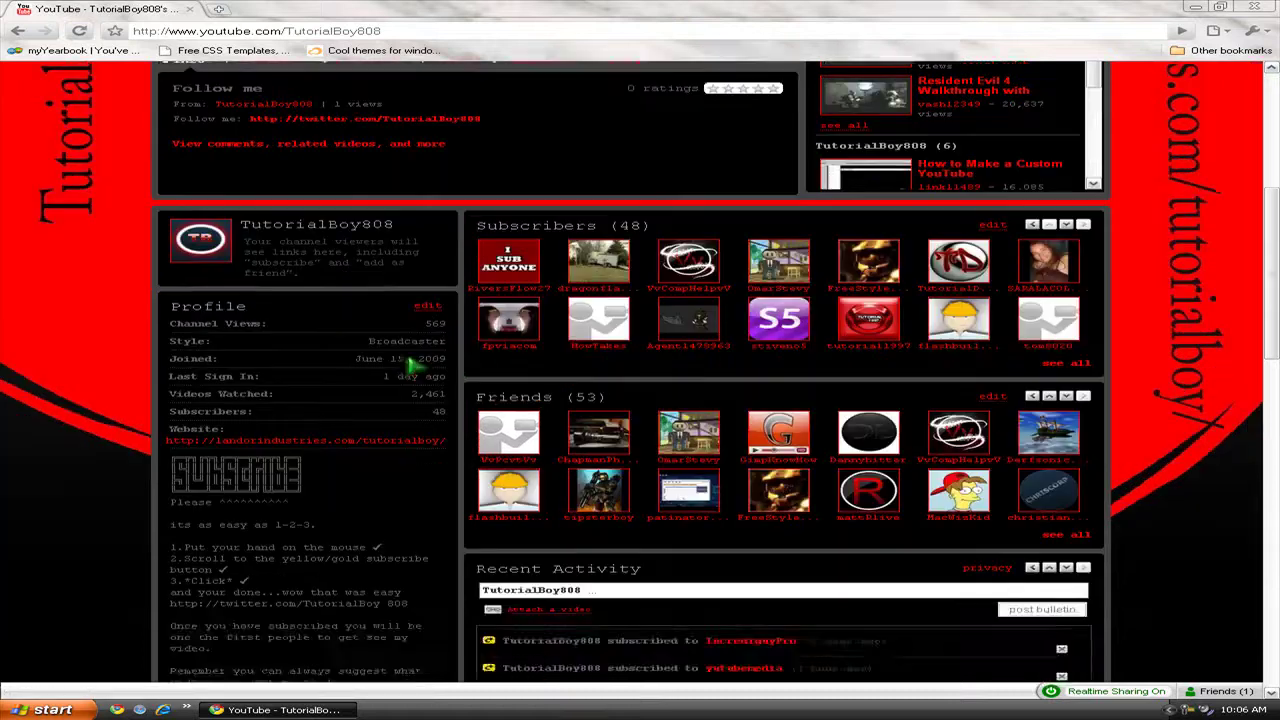
pyautogui.scroll(1, 410, 367)
pyautogui.moveTo(368, 462); pyautogui.dragTo(228, 395)
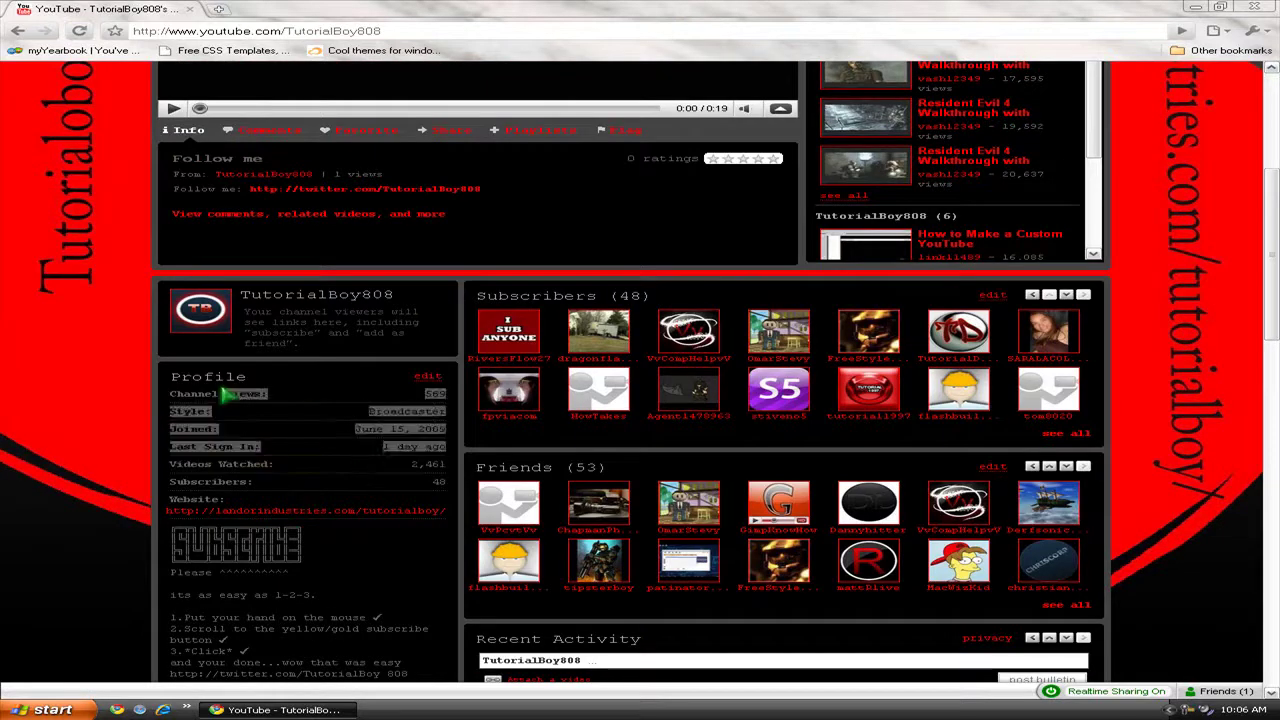
pyautogui.click(23, 390)
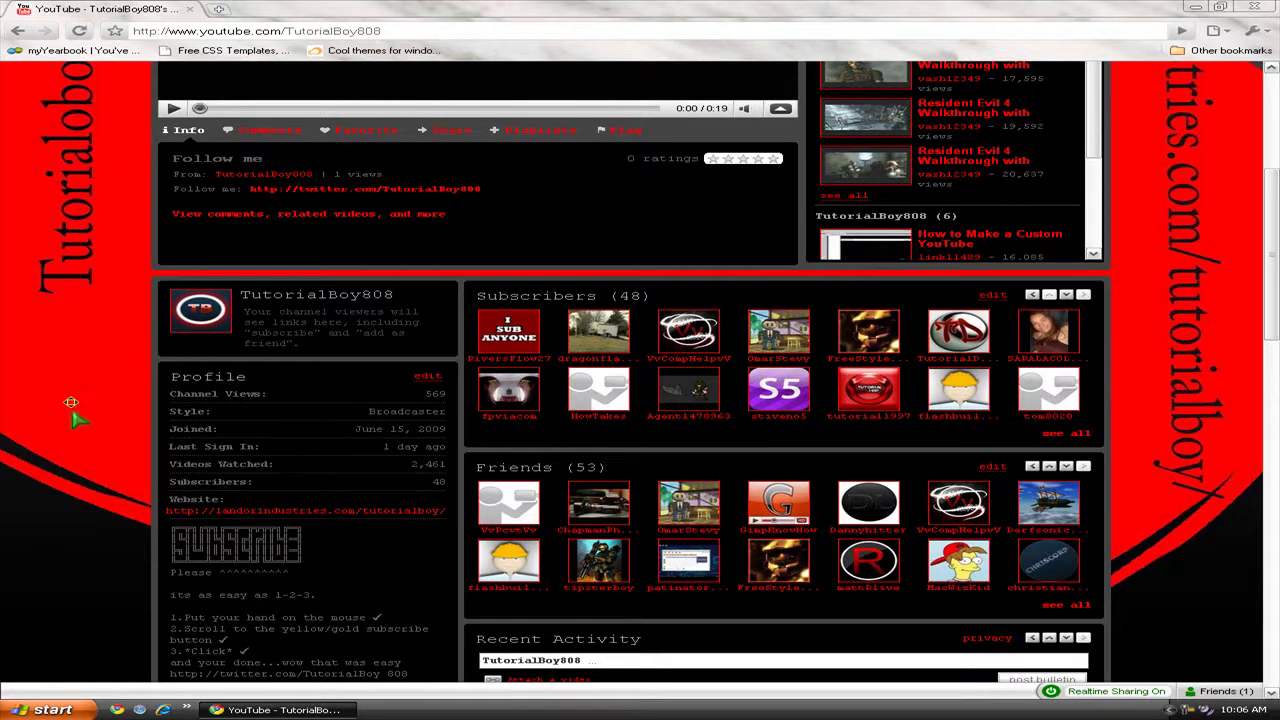
pyautogui.scroll(1, 75, 418)
pyautogui.scroll(4, 90, 350)
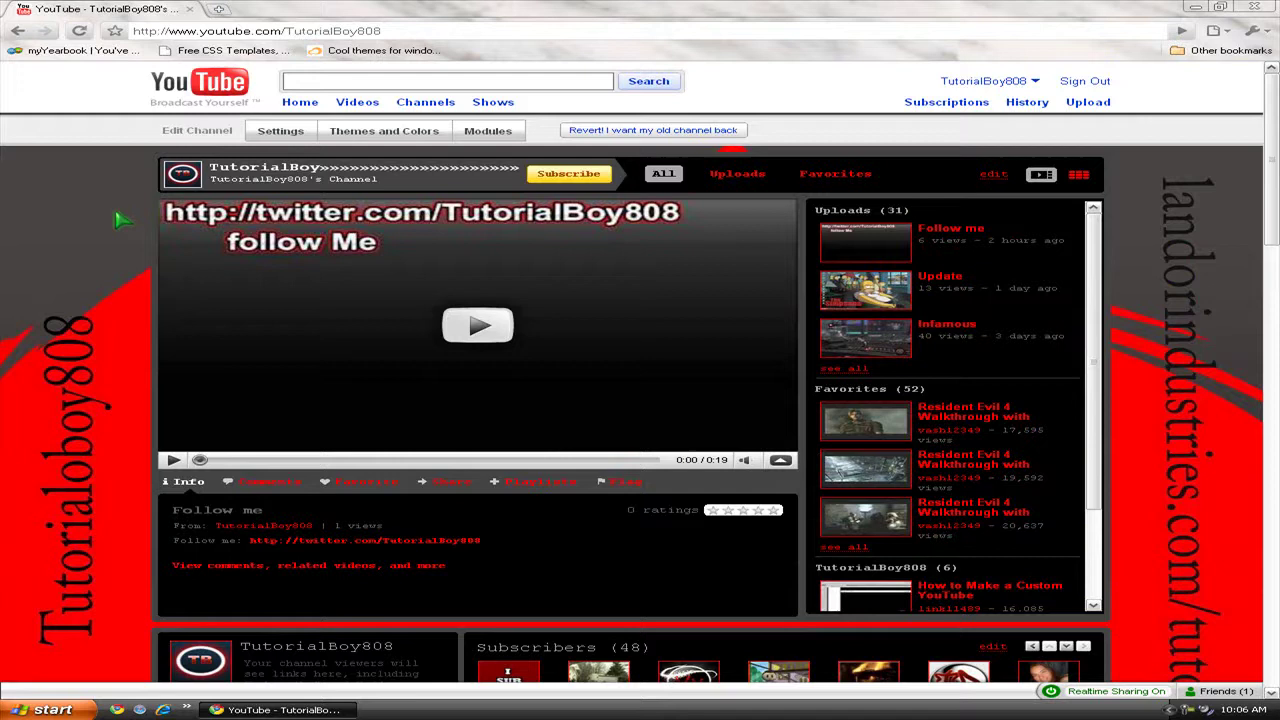
pyautogui.click(74, 173)
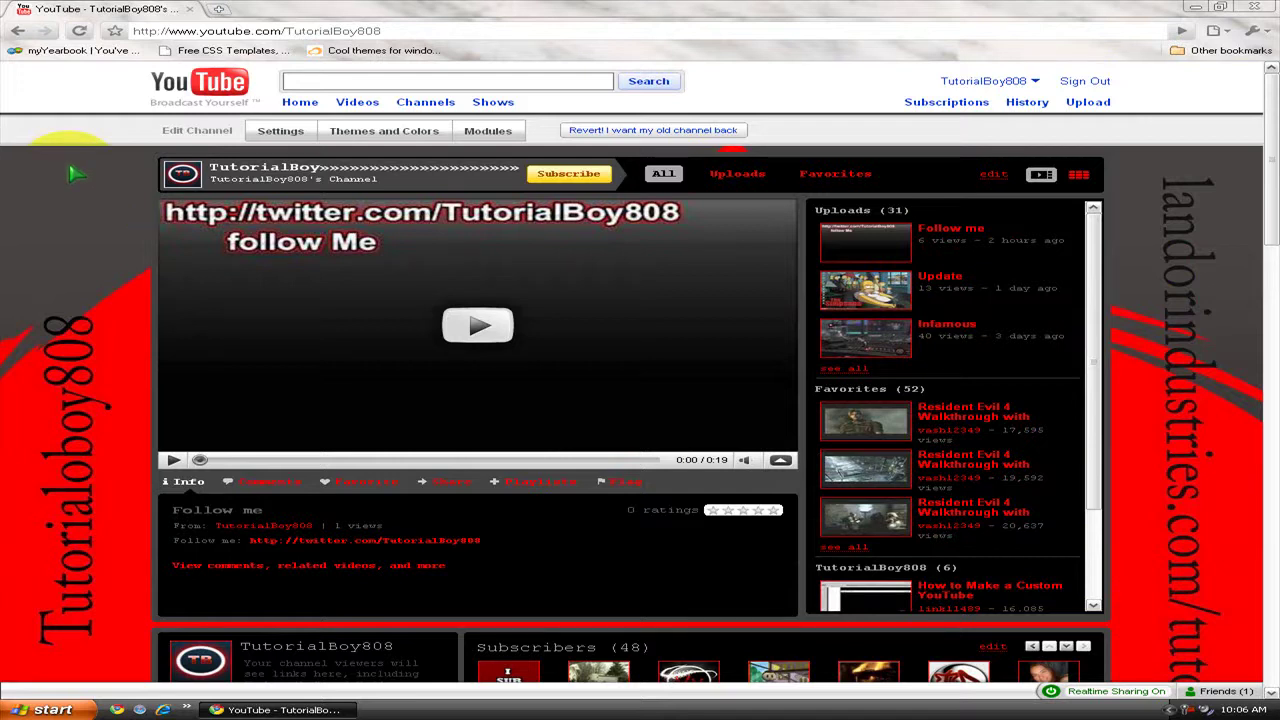